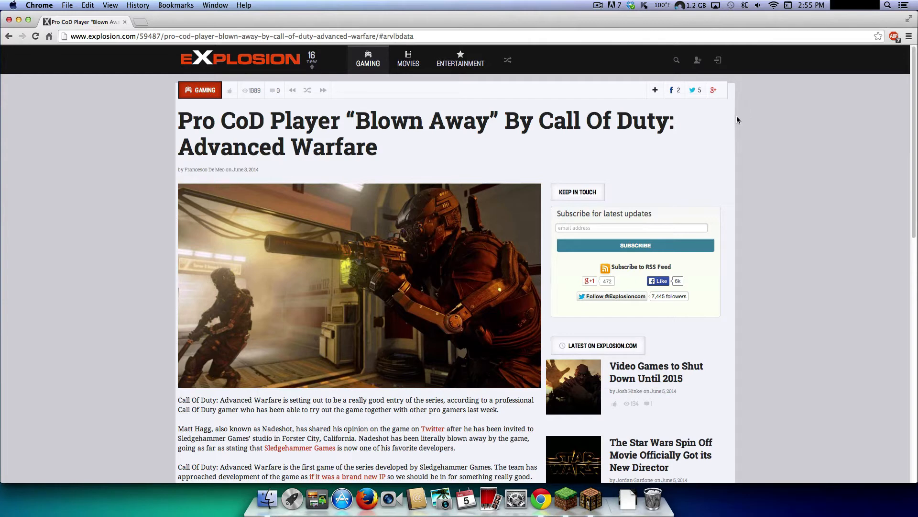
{"action": "scroll", "coordinate": [736, 119], "scroll_direction": "down", "scroll_amount": 1}
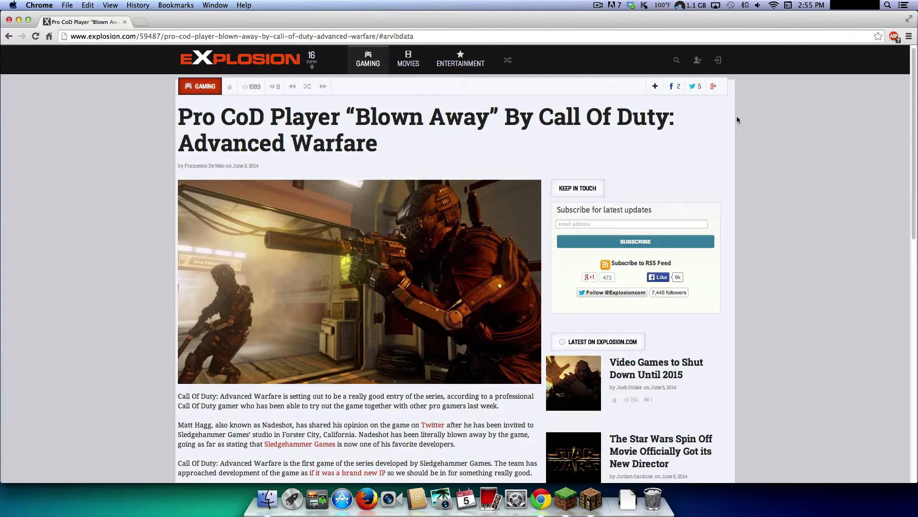
{"action": "scroll", "coordinate": [737, 119], "scroll_direction": "down", "scroll_amount": 2}
{"action": "scroll", "coordinate": [737, 119], "scroll_direction": "down", "scroll_amount": 2}
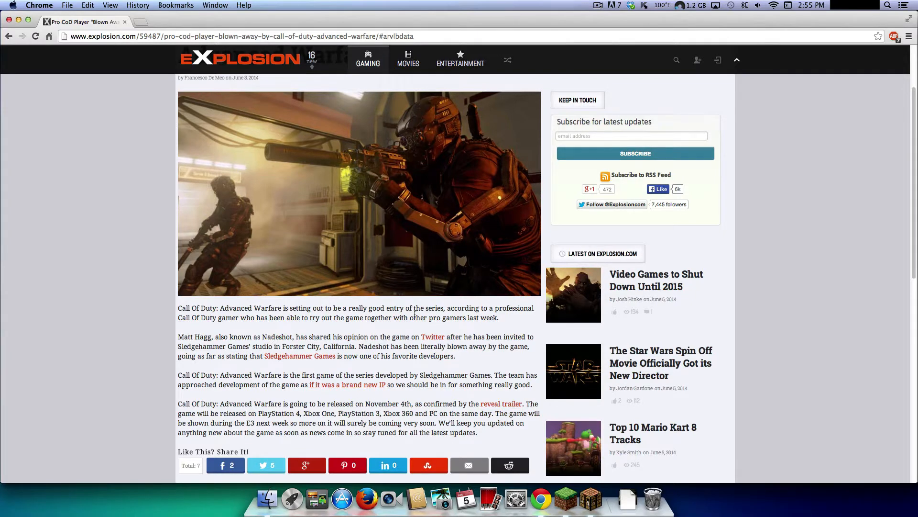
{"action": "scroll", "coordinate": [406, 228], "scroll_direction": "up", "scroll_amount": 1}
{"action": "scroll", "coordinate": [405, 228], "scroll_direction": "up", "scroll_amount": 2}
{"action": "scroll", "coordinate": [405, 228], "scroll_direction": "up", "scroll_amount": 2}
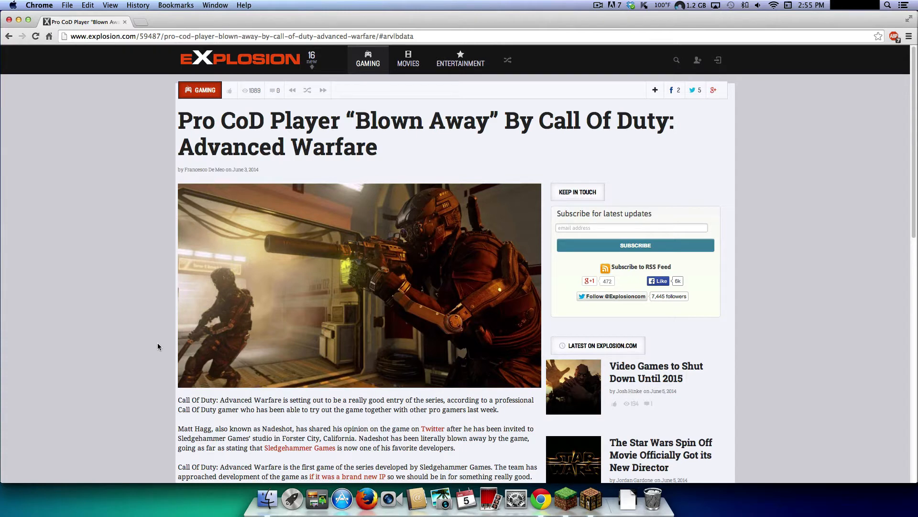
{"action": "scroll", "coordinate": [158, 346], "scroll_direction": "down", "scroll_amount": 2}
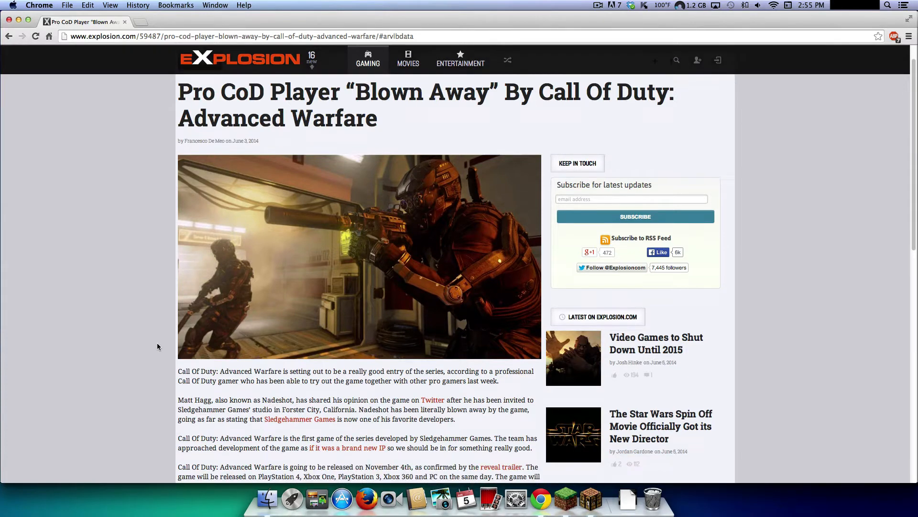
{"action": "scroll", "coordinate": [156, 345], "scroll_direction": "down", "scroll_amount": 1}
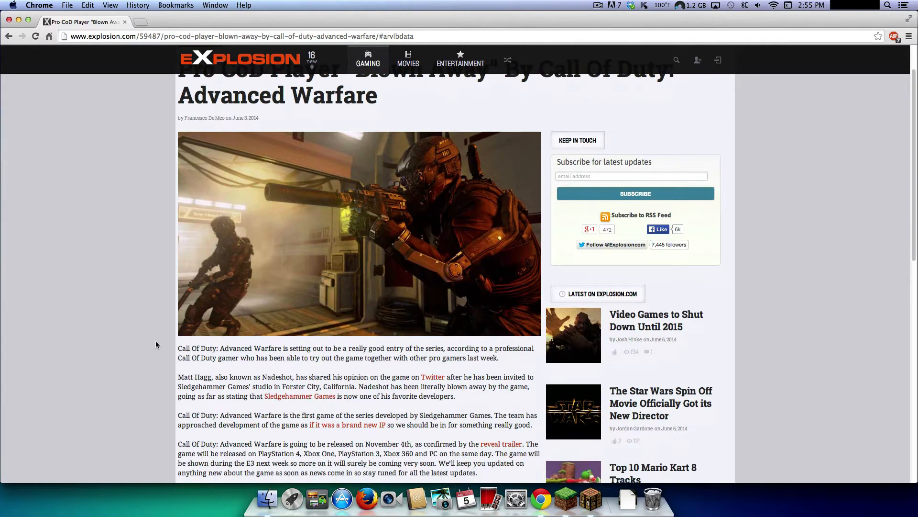
{"action": "scroll", "coordinate": [155, 345], "scroll_direction": "down", "scroll_amount": 2}
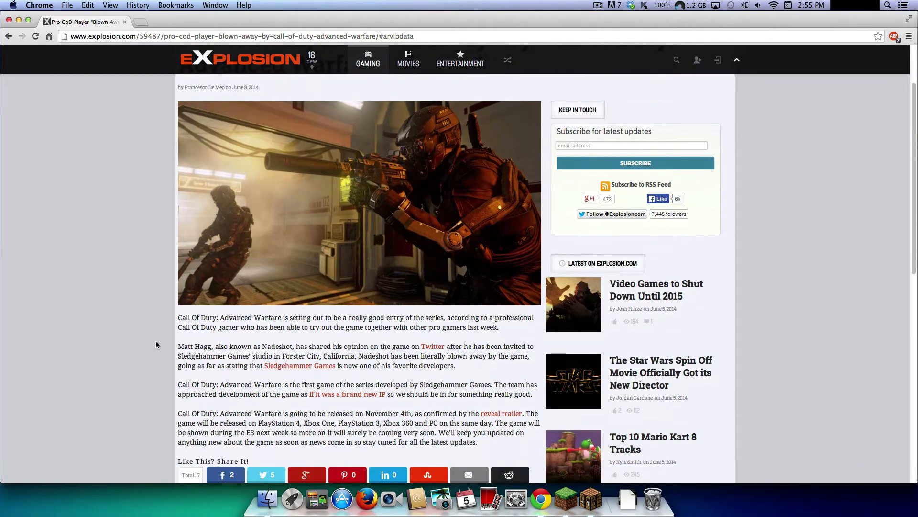
{"action": "scroll", "coordinate": [156, 345], "scroll_direction": "down", "scroll_amount": 1}
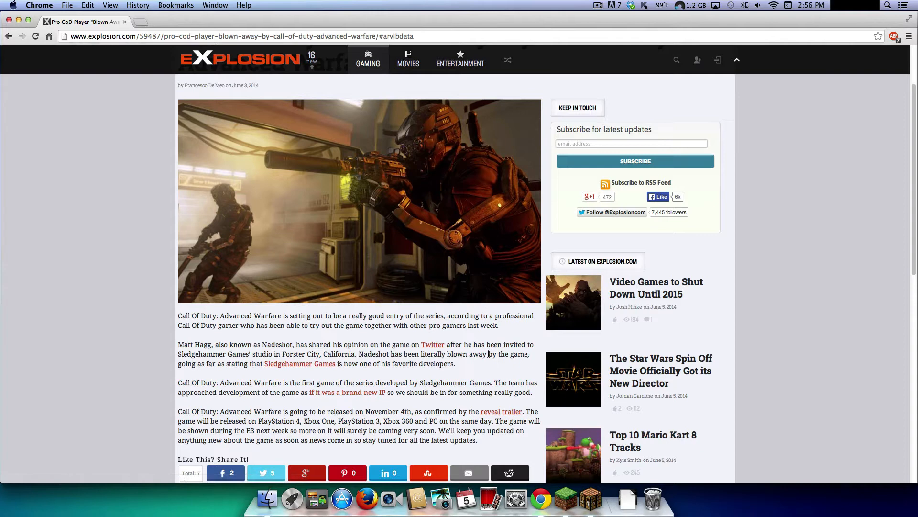
Go back from the Explosion.com article to the Google results for 'call of duty advanced warfare multiplayer reveal'.
{"action": "mouse_move", "coordinate": [487, 345]}
{"action": "left_mouse_down"}
{"action": "mouse_move", "coordinate": [500, 349]}
{"action": "mouse_move", "coordinate": [476, 345]}
{"action": "left_mouse_up"}
{"action": "scroll", "coordinate": [179, 273], "scroll_direction": "up", "scroll_amount": 3}
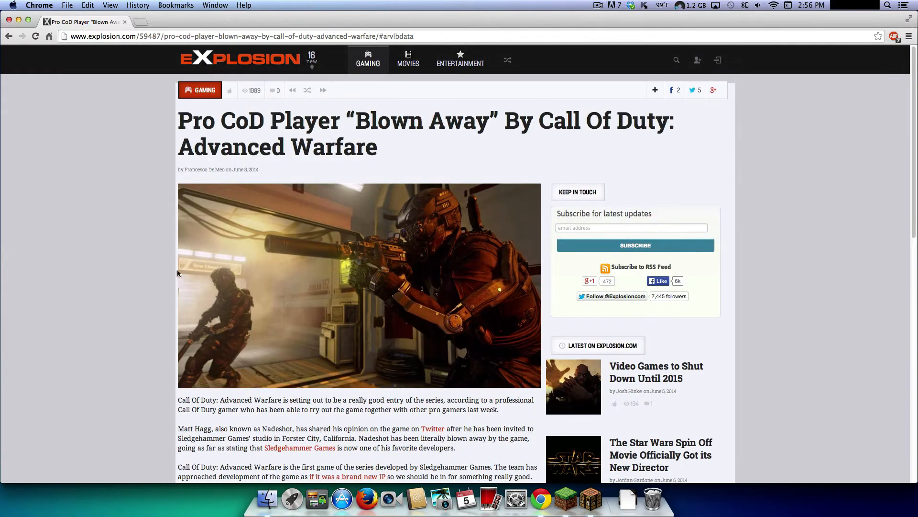
{"action": "scroll", "coordinate": [166, 168], "scroll_direction": "down", "scroll_amount": 3}
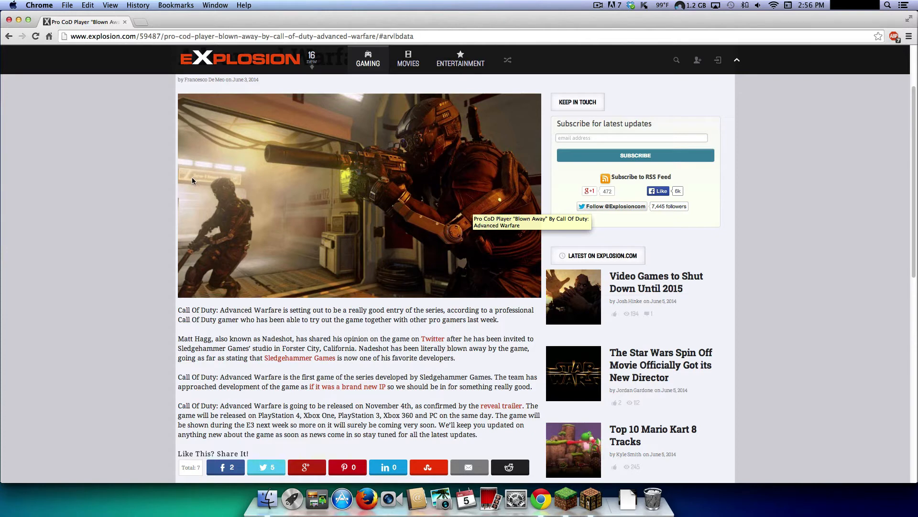
{"action": "scroll", "coordinate": [136, 165], "scroll_direction": "up", "scroll_amount": 3}
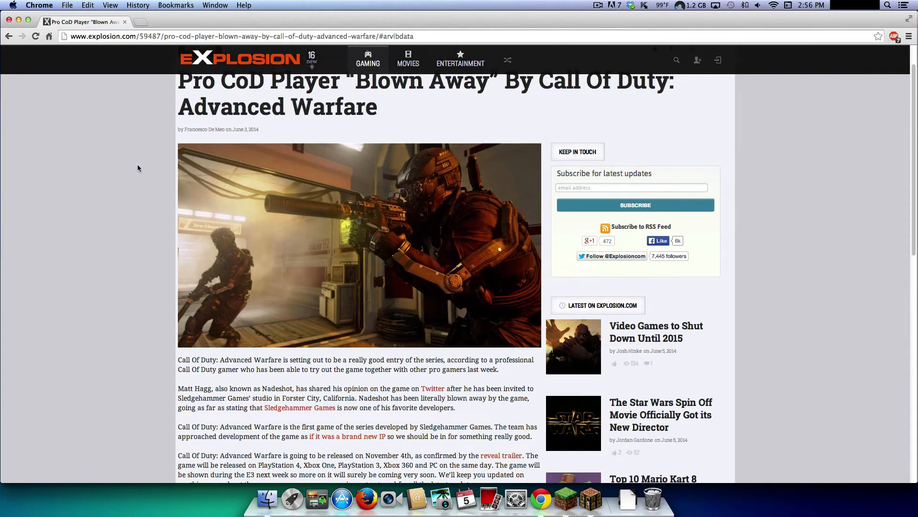
{"action": "scroll", "coordinate": [138, 167], "scroll_direction": "up", "scroll_amount": 2}
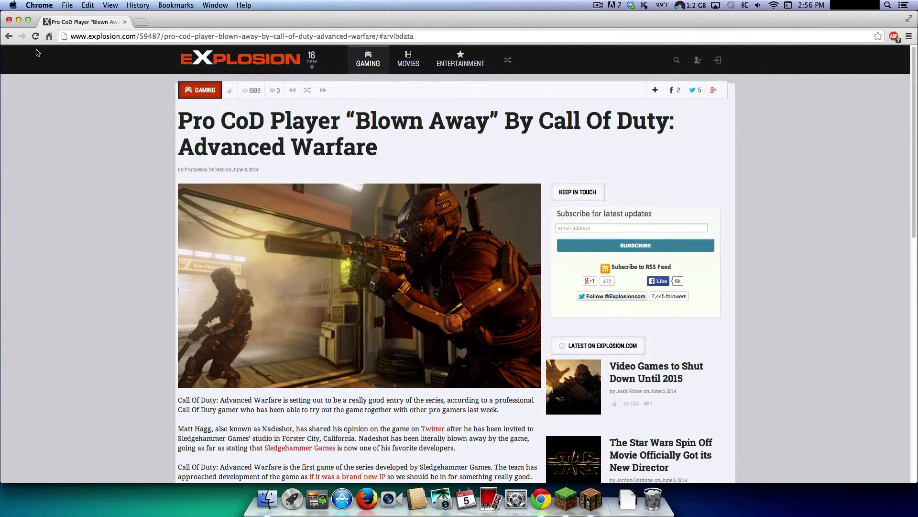
{"action": "left_click", "coordinate": [10, 37]}
{"action": "left_click", "coordinate": [10, 37]}
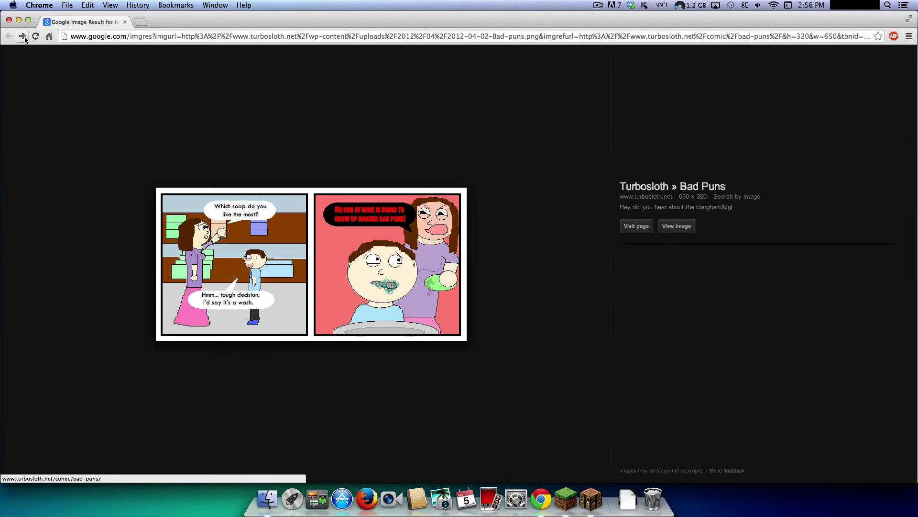
{"action": "left_click", "coordinate": [10, 37]}
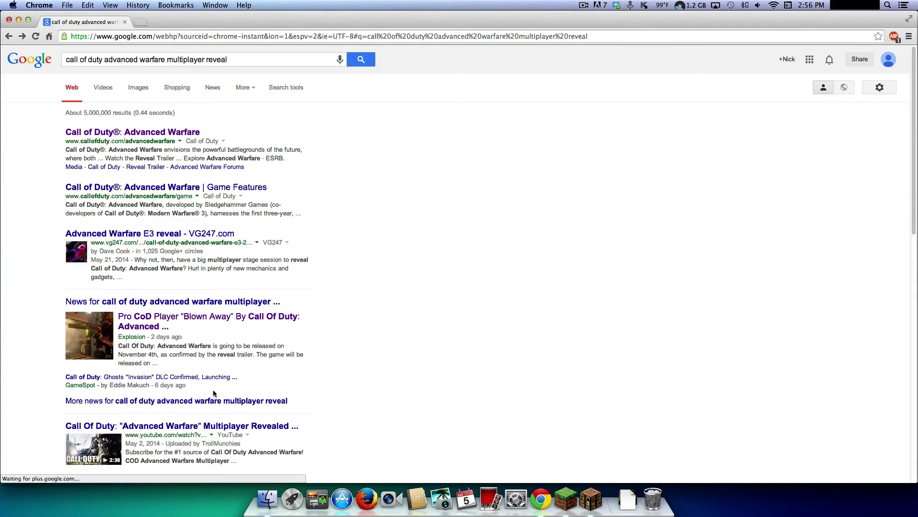
{"action": "scroll", "coordinate": [233, 378], "scroll_direction": "down", "scroll_amount": 3}
{"action": "scroll", "coordinate": [322, 359], "scroll_direction": "down", "scroll_amount": 3}
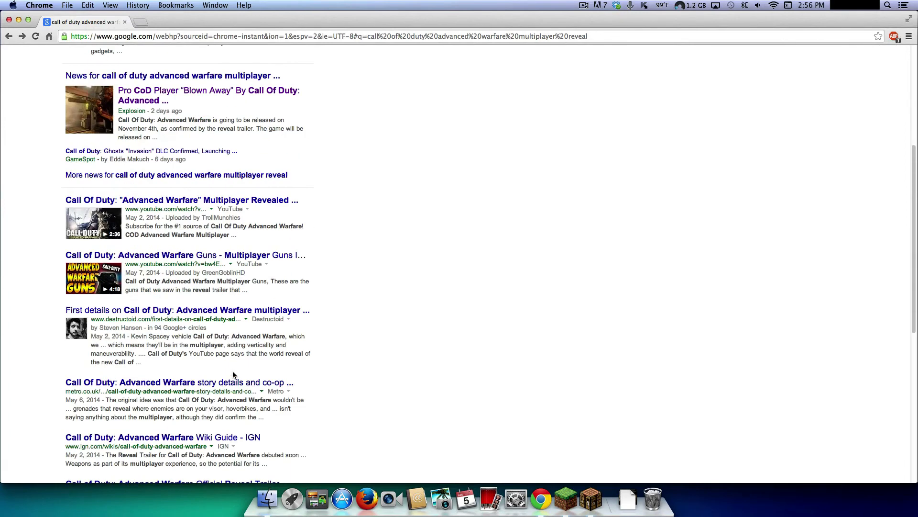
{"action": "scroll", "coordinate": [421, 347], "scroll_direction": "up", "scroll_amount": 1}
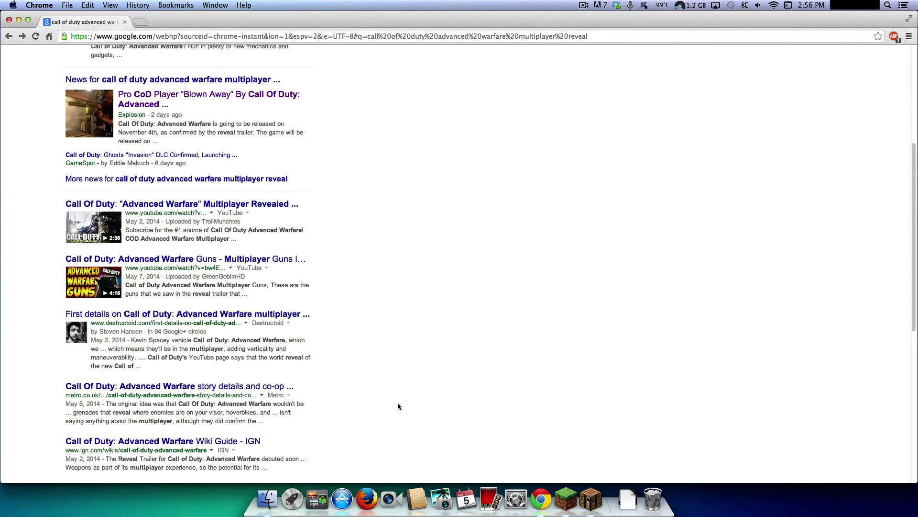
{"action": "scroll", "coordinate": [362, 378], "scroll_direction": "up", "scroll_amount": 1}
{"action": "right_click", "coordinate": [363, 378]}
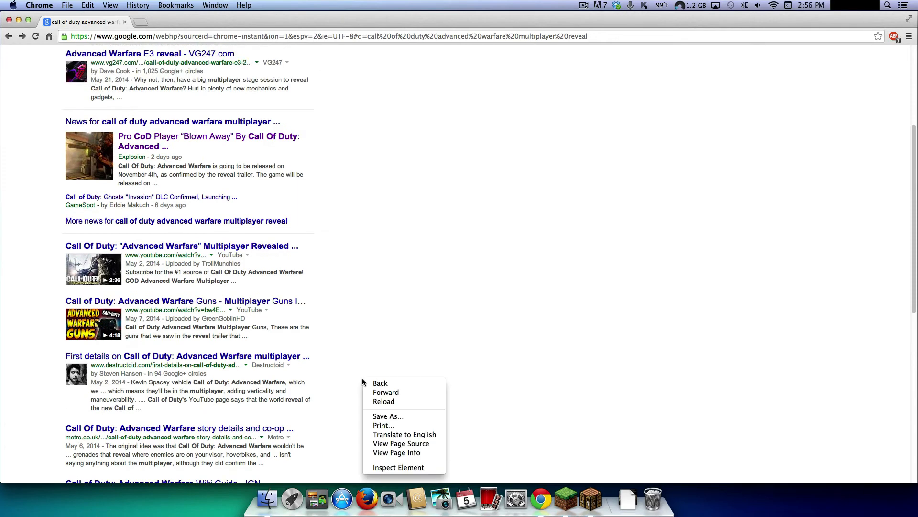
{"action": "left_click", "coordinate": [328, 298]}
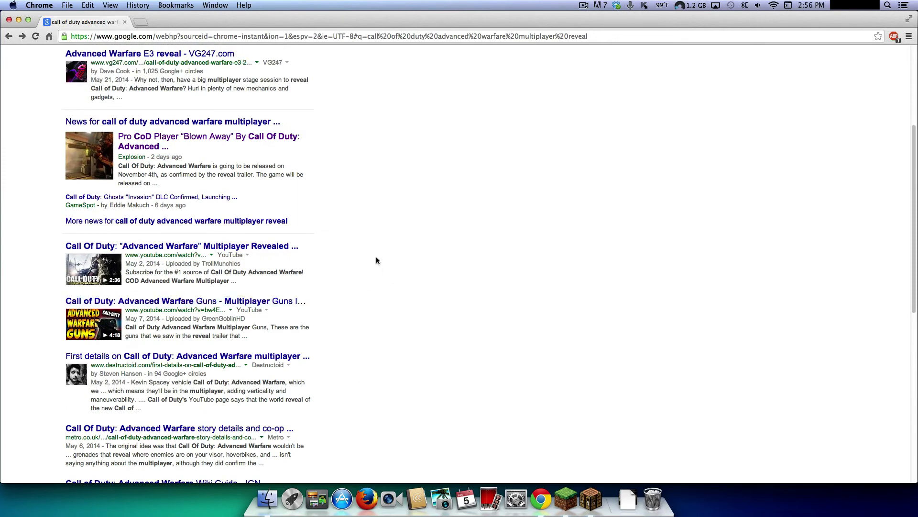
{"action": "scroll", "coordinate": [376, 256], "scroll_direction": "up", "scroll_amount": 5}
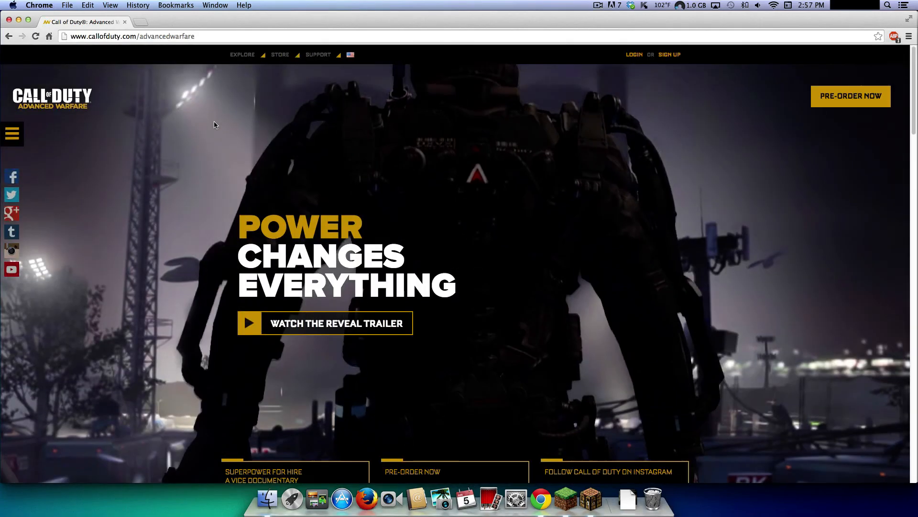
{"action": "scroll", "coordinate": [215, 125], "scroll_direction": "down", "scroll_amount": 5}
{"action": "scroll", "coordinate": [214, 125], "scroll_direction": "down", "scroll_amount": 5}
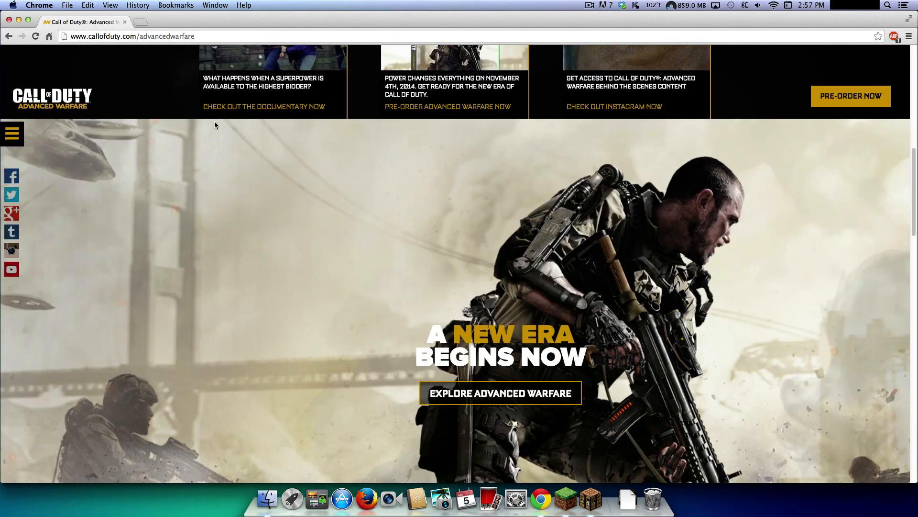
{"action": "scroll", "coordinate": [215, 125], "scroll_direction": "down", "scroll_amount": 3}
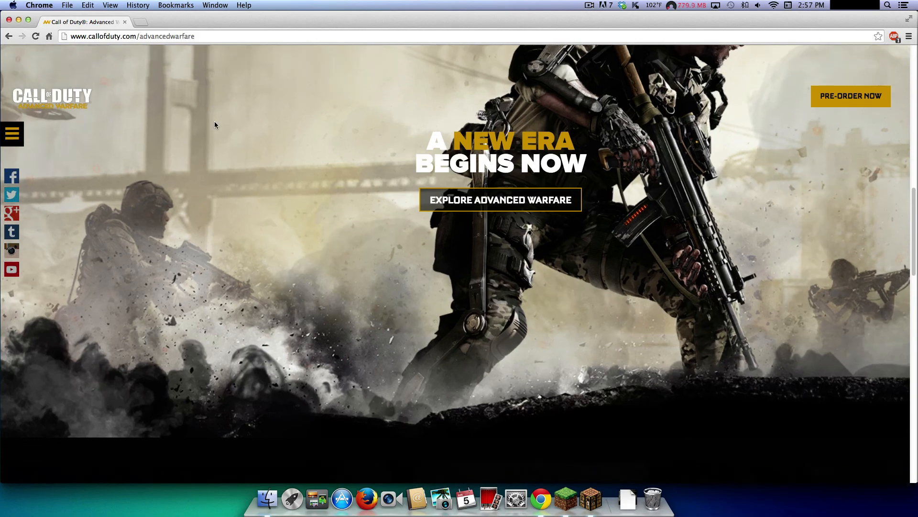
{"action": "scroll", "coordinate": [215, 125], "scroll_direction": "down", "scroll_amount": 5}
{"action": "scroll", "coordinate": [215, 125], "scroll_direction": "down", "scroll_amount": 5}
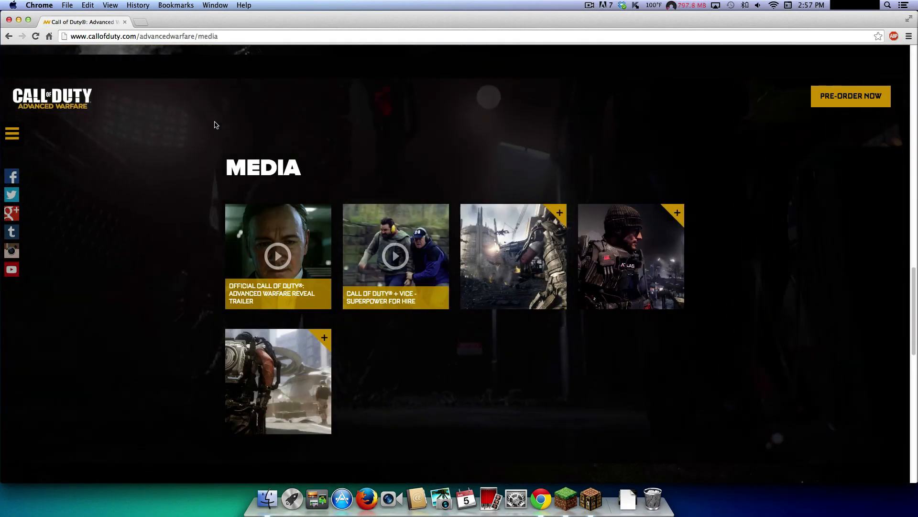